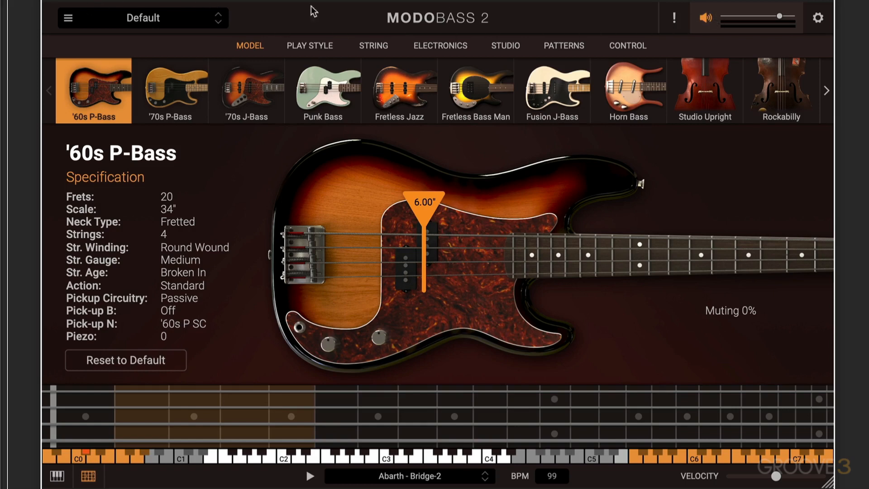
- Load the Double Bass Pizzicato preset DB Camelot - Parallel Comp
left_click(145, 18)
mouse_move(226, 46)
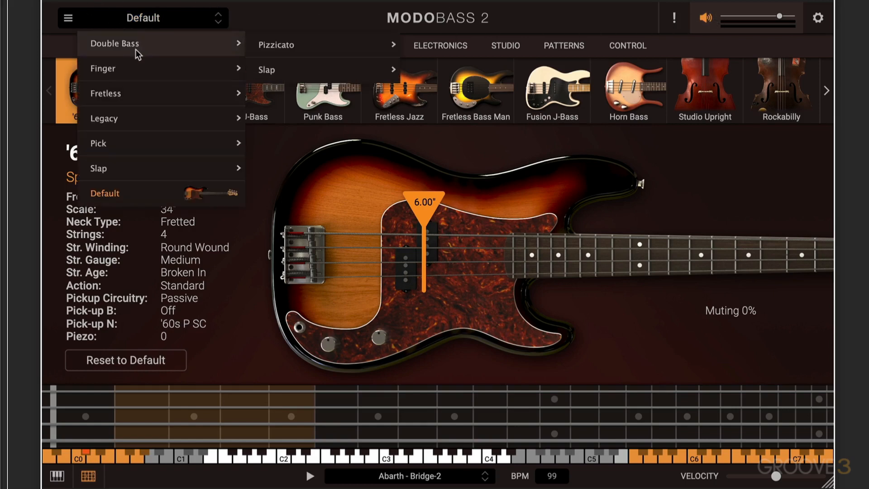
mouse_move(278, 46)
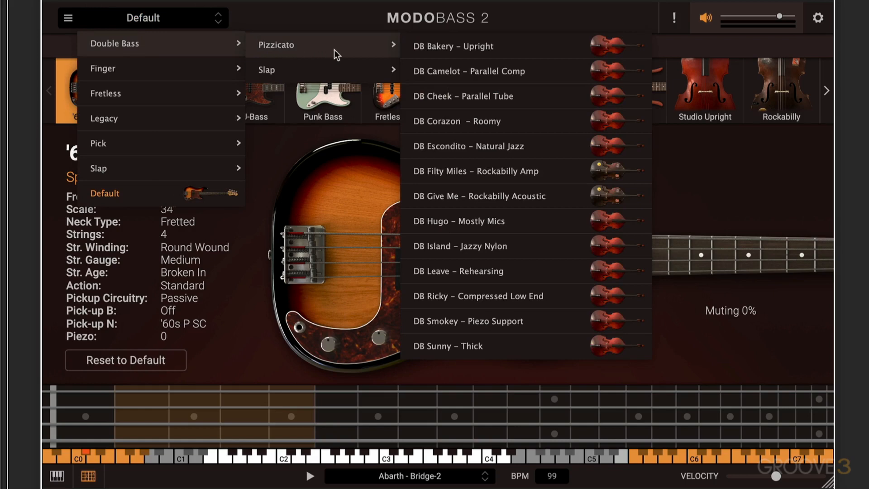
left_click(464, 71)
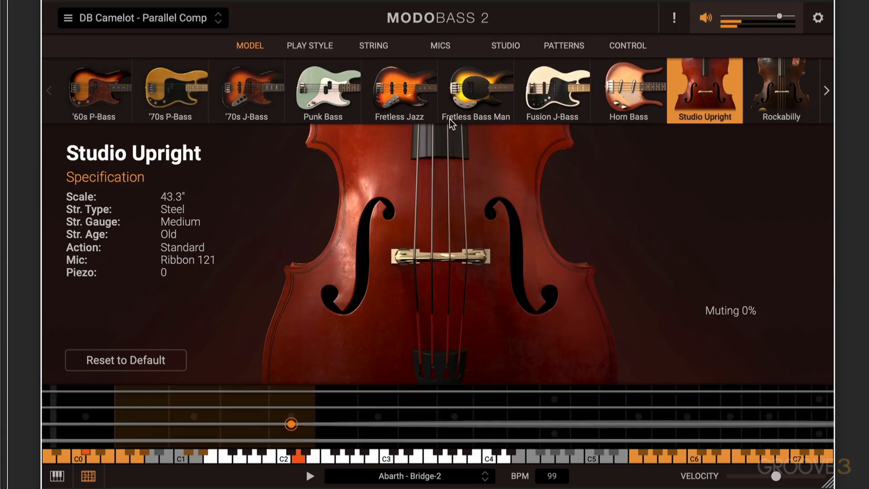
- Load the Finger preset Beat - Jazz
left_click(145, 18)
mouse_move(118, 68)
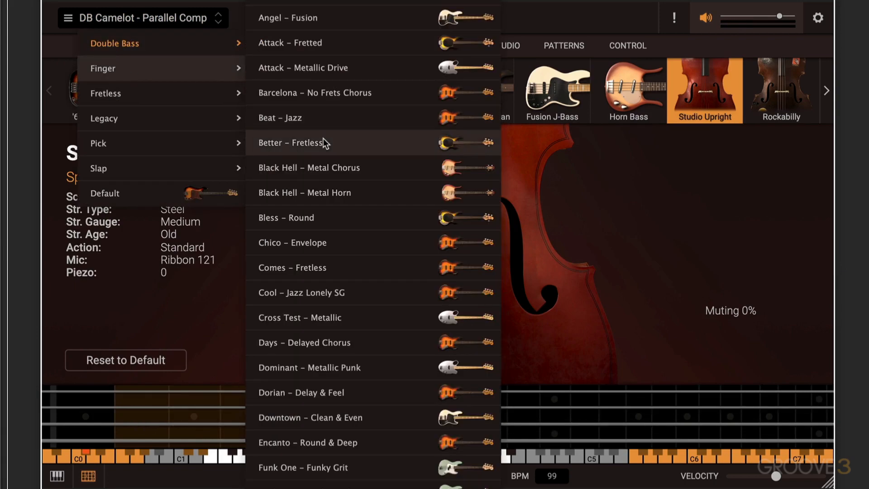
left_click(306, 118)
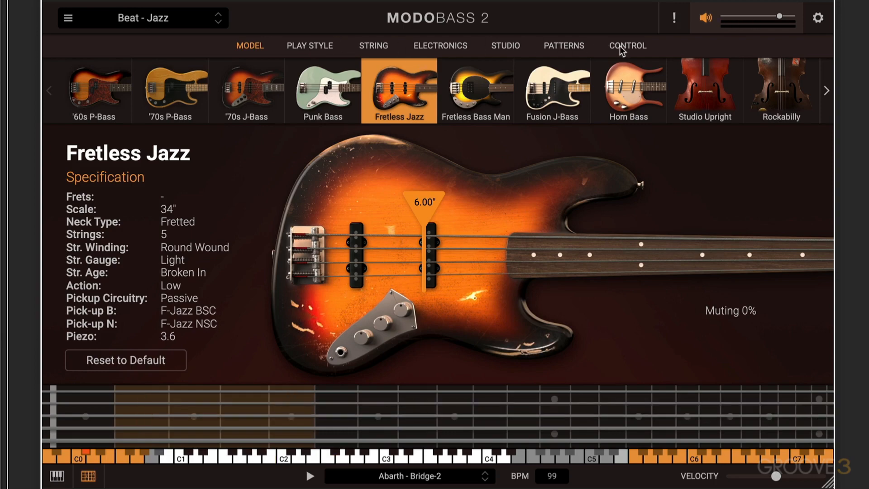
- Reload the Default preset
left_click(138, 21)
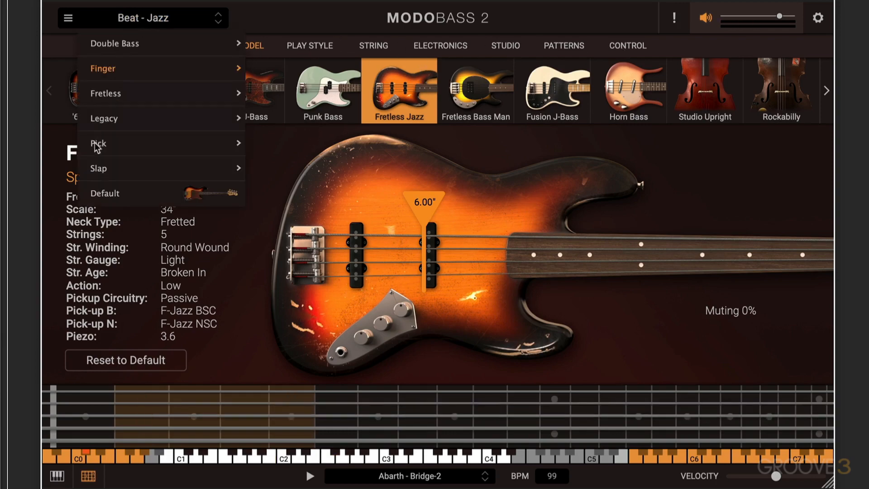
left_click(105, 192)
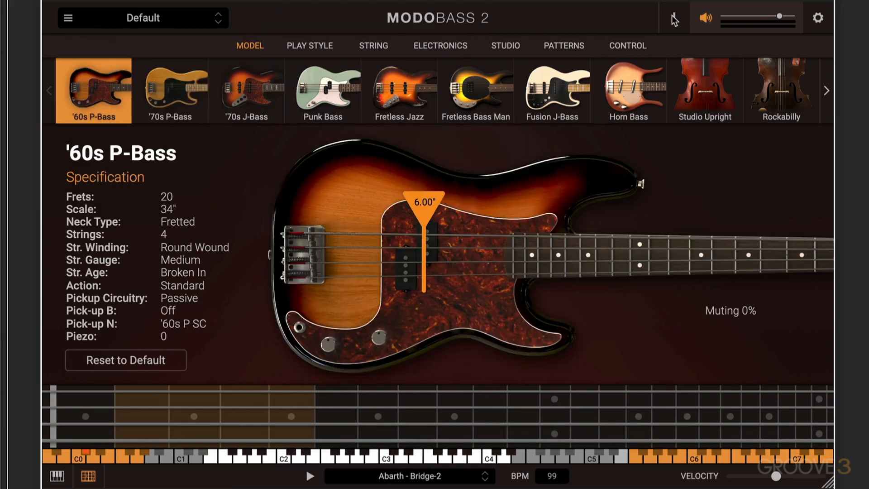
- Examine the output level, the units and velocity curve settings, and the preset save and delete options
mouse_move(780, 18)
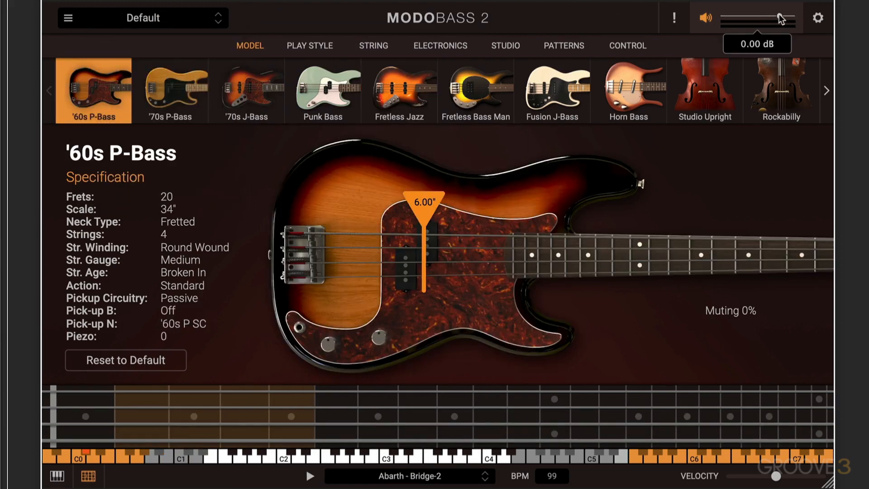
left_click(818, 18)
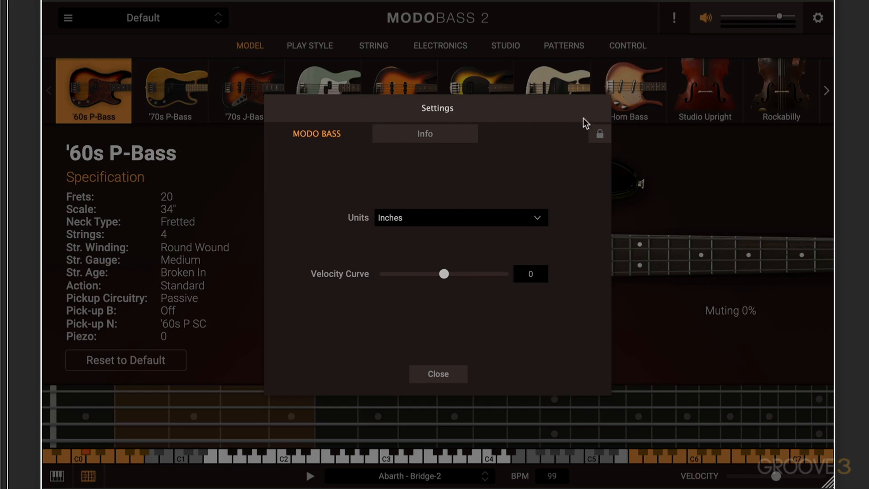
left_click(438, 374)
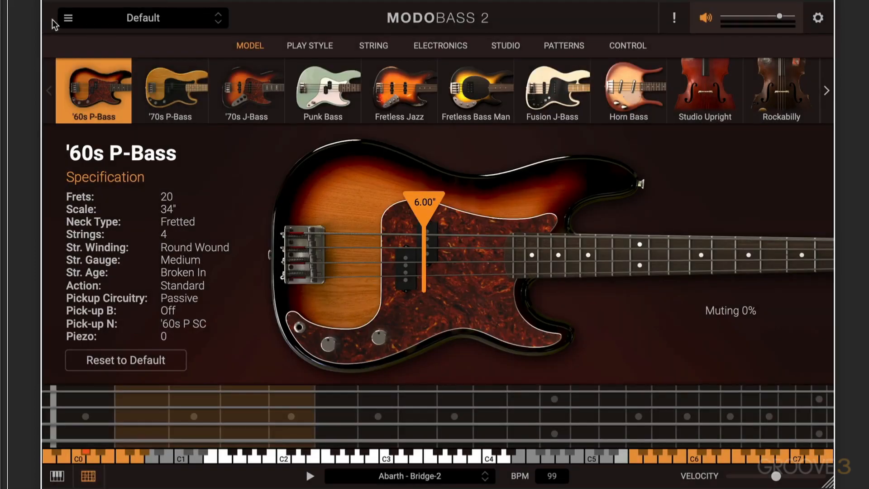
left_click(68, 20)
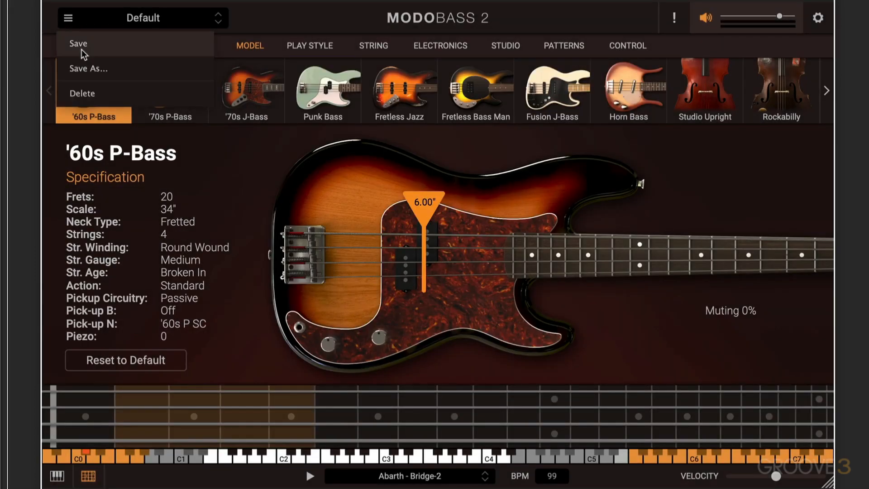
left_click(292, 14)
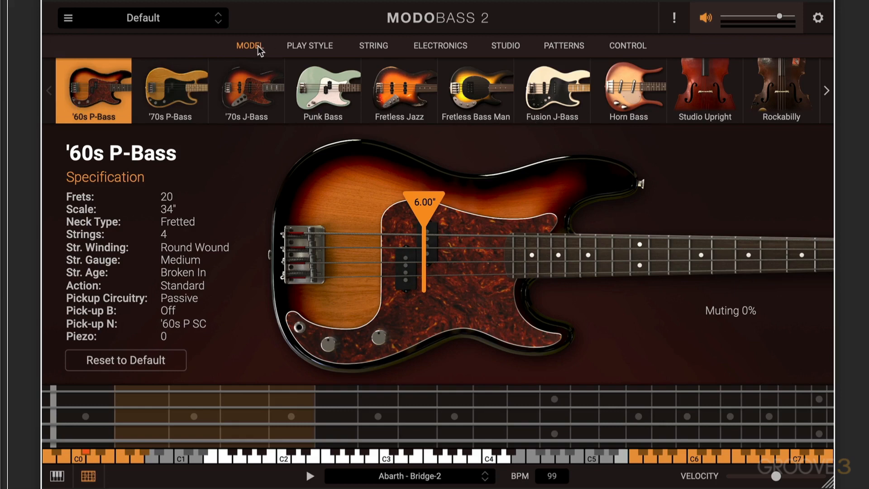
- Try out other bass models, going from the '70s P-Bass to the Fretless Jazz
left_click(179, 94)
left_click(252, 91)
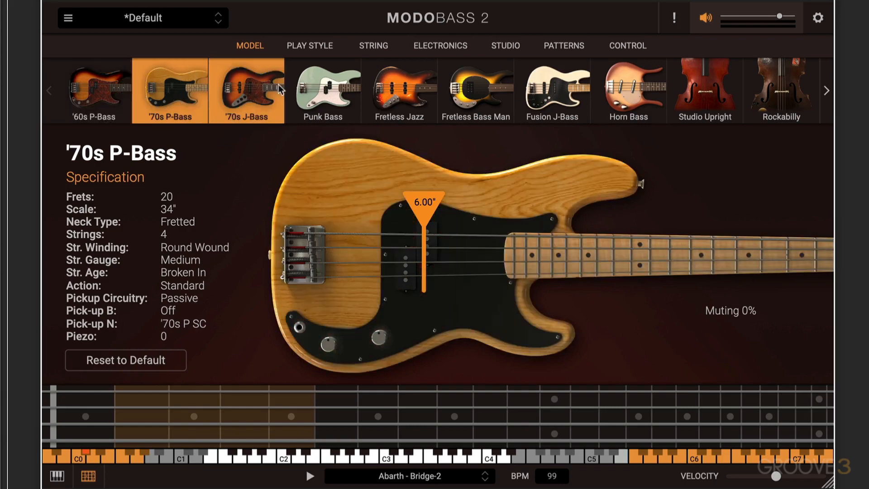
left_click(344, 91)
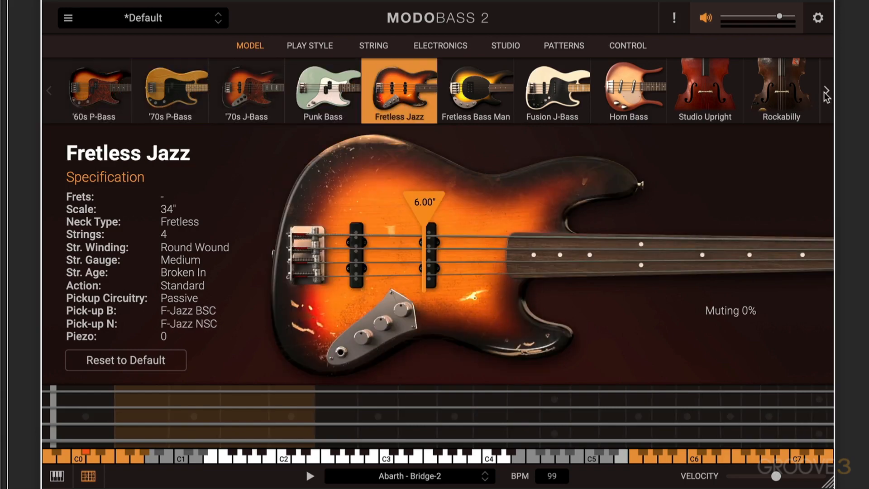
- Browse the remaining bass models and select the '60s P-Bass again
left_click(826, 91)
left_click(826, 91)
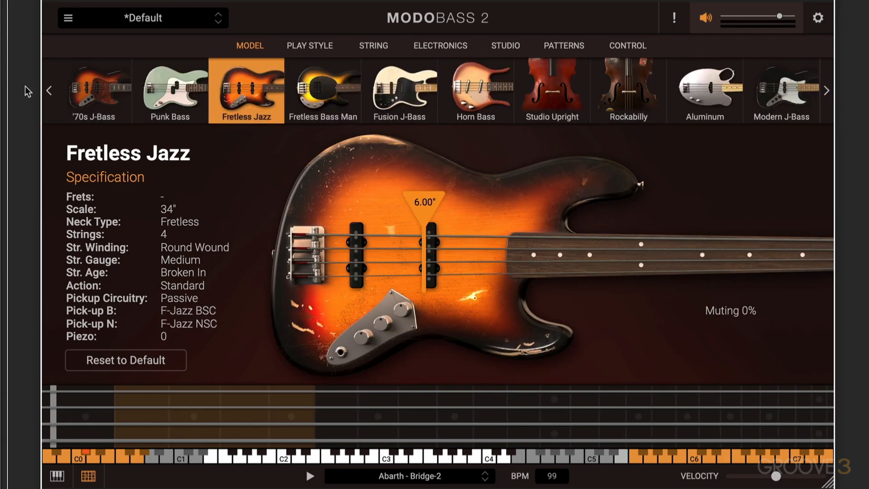
left_click(50, 91)
left_click(50, 91)
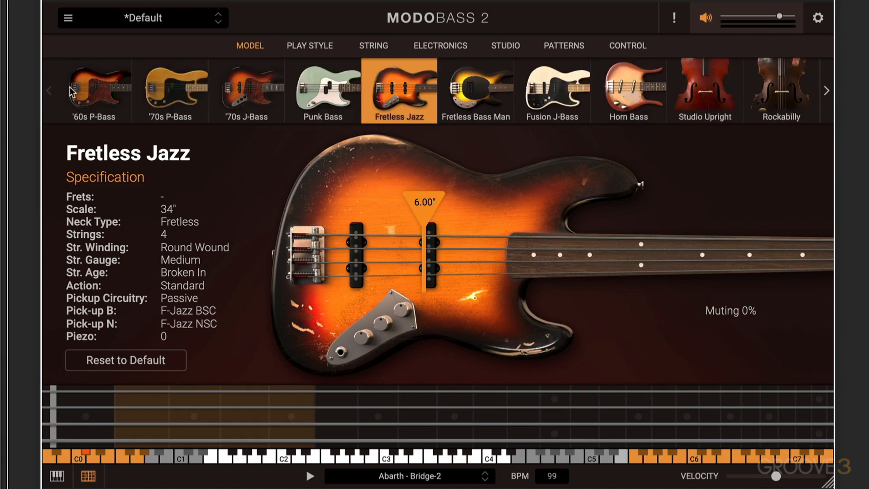
left_click(94, 90)
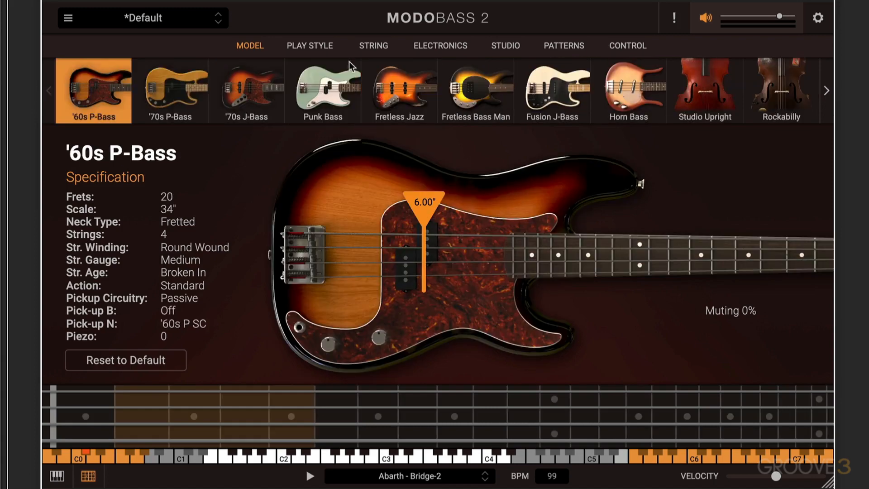
- Examine the play style controls and the string settings of the '60s P-Bass
left_click(313, 44)
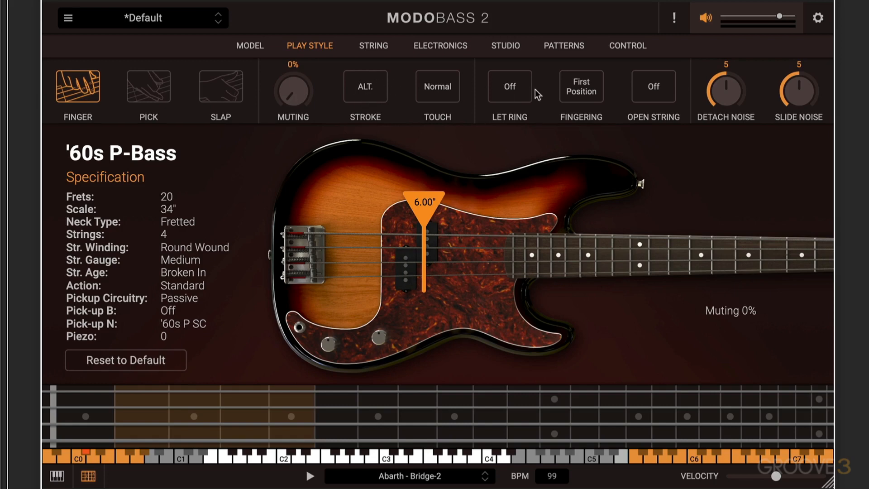
left_click(382, 47)
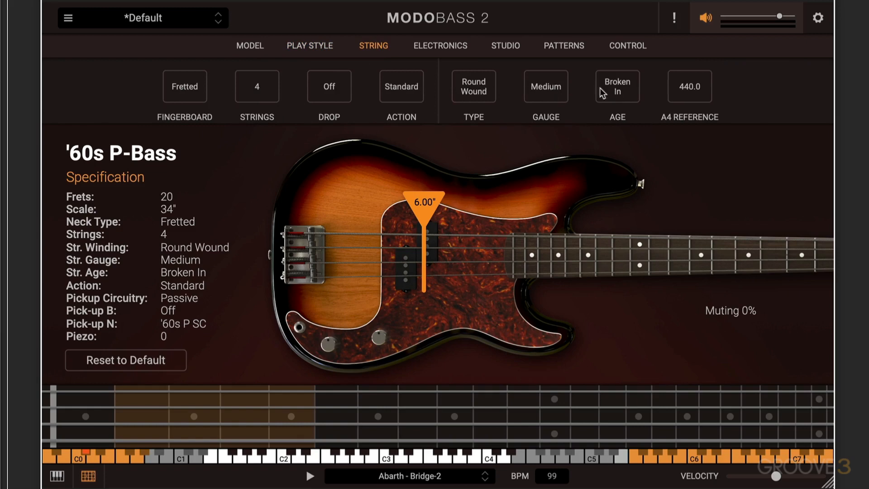
- Set the bridge pickup to Punk SC and the neck pickup to Modern J NSC in the bass electronics
left_click(438, 47)
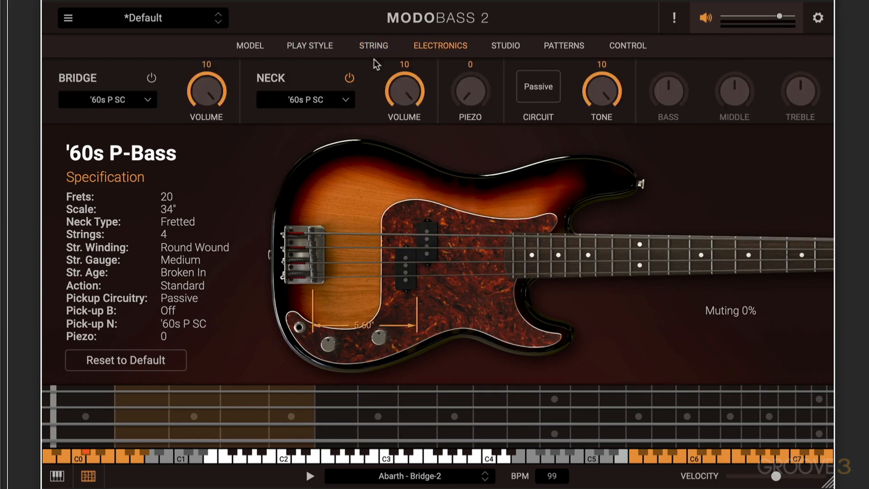
left_click(126, 101)
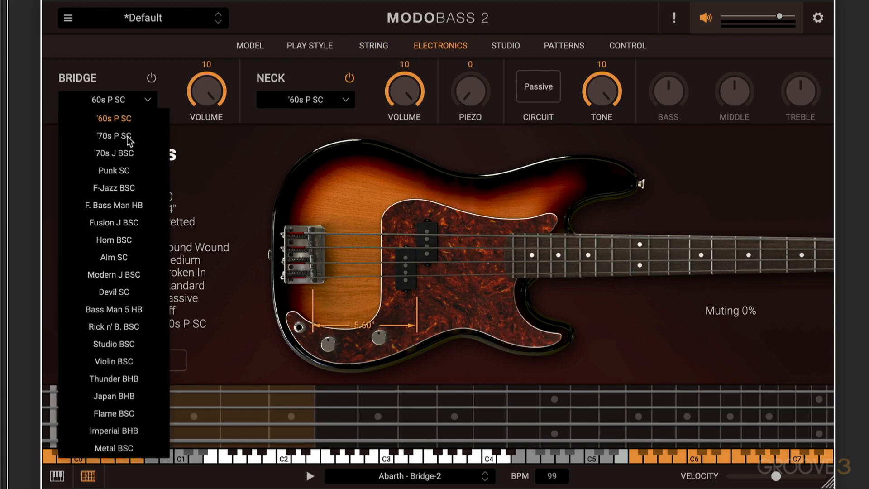
left_click(135, 170)
left_click(308, 99)
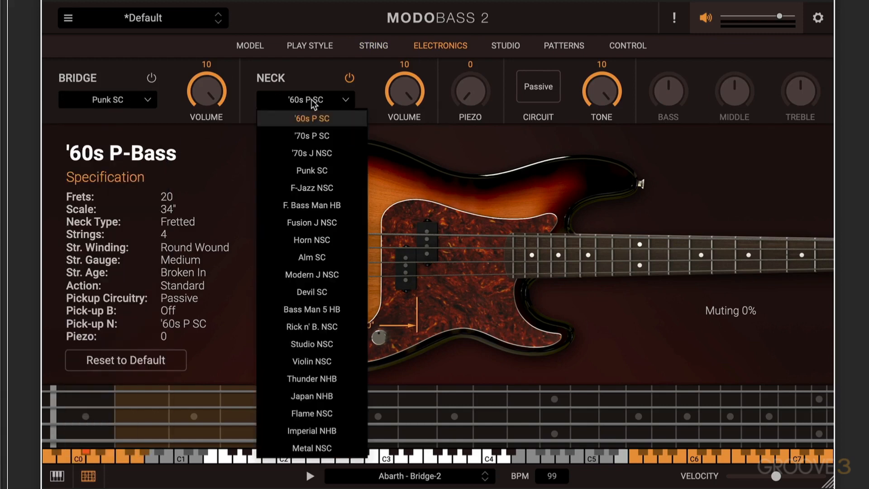
left_click(301, 277)
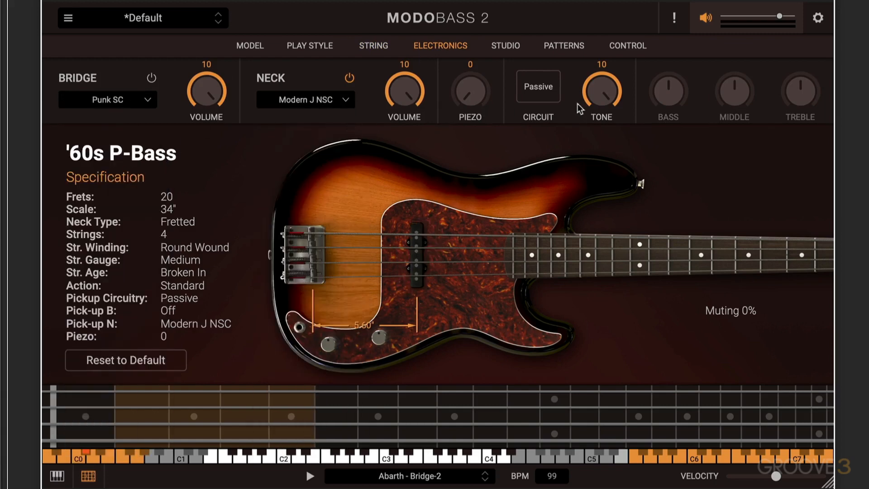
- Switch off the Solid State amp model in the studio section
left_click(506, 46)
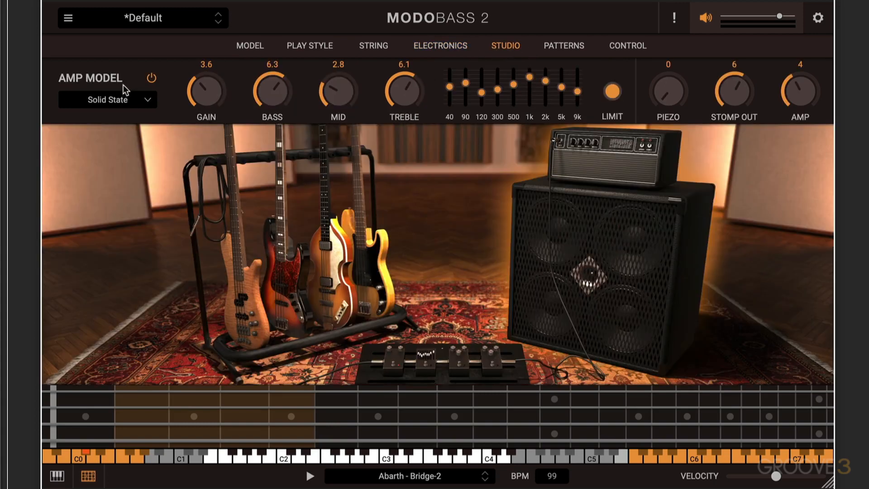
left_click(137, 103)
left_click(152, 78)
- Review the pattern browser and control assignments, and revisit the model, play style, string, electronics and studio sections
left_click(564, 48)
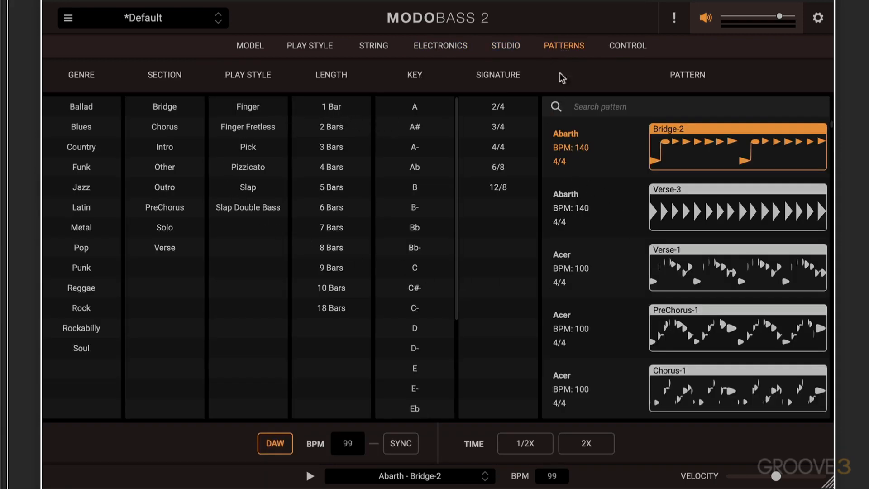
left_click(624, 47)
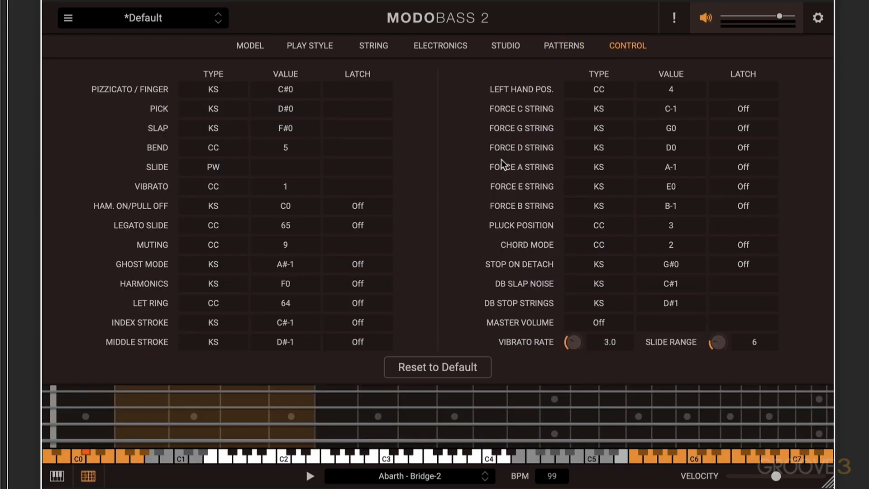
left_click(253, 44)
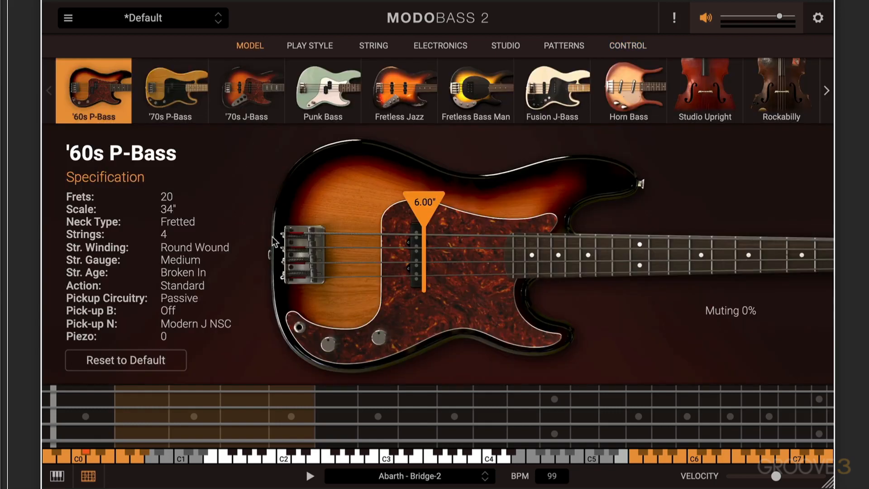
left_click(299, 46)
left_click(383, 46)
left_click(449, 46)
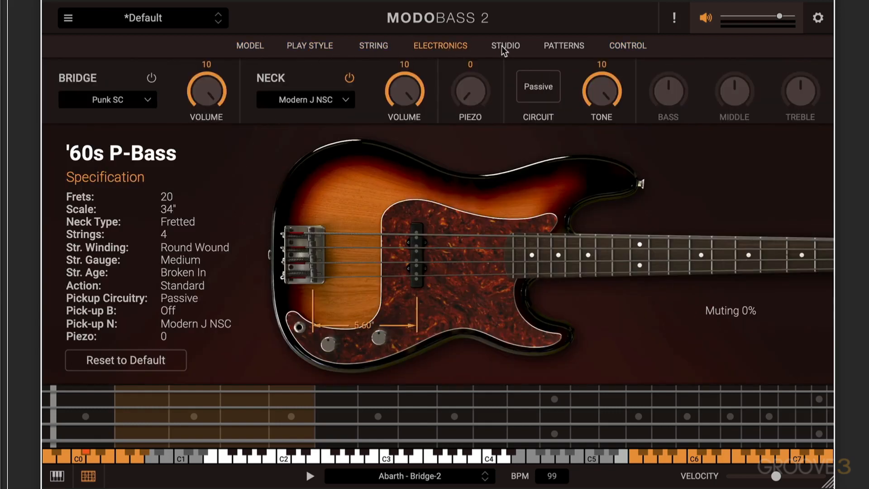
left_click(504, 48)
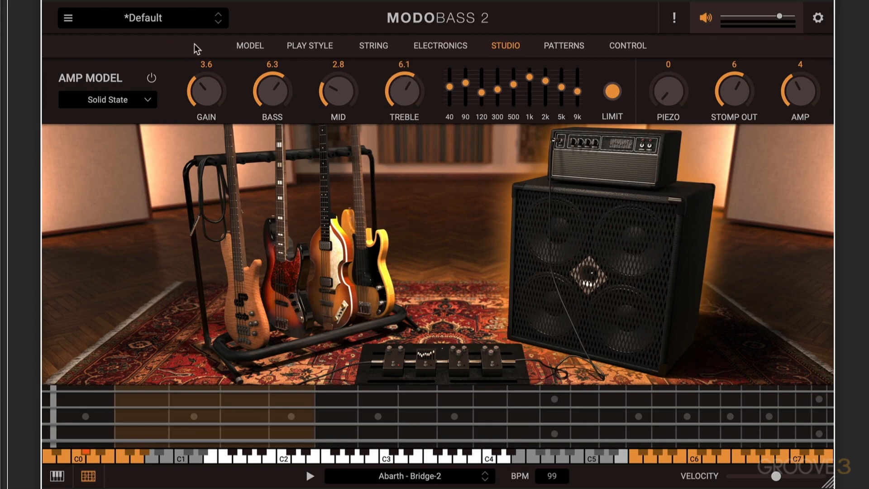
left_click(254, 44)
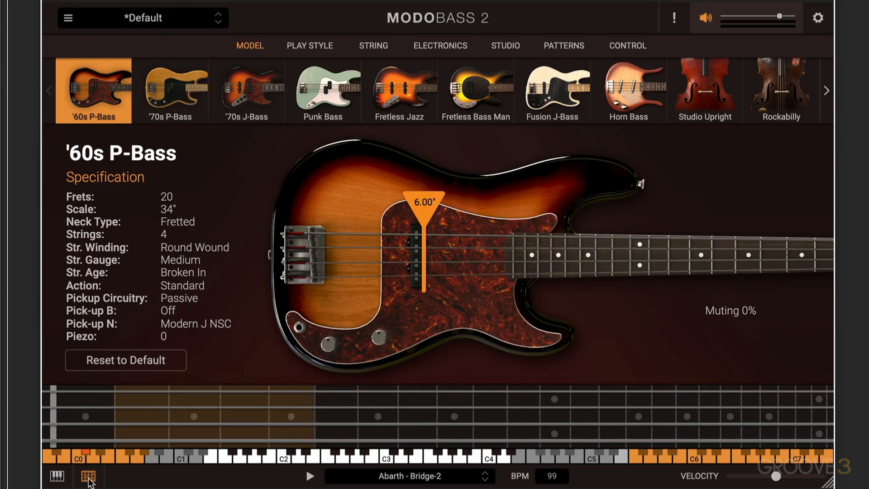
- View the large keyboard display and return to the fretboard view
left_click(57, 476)
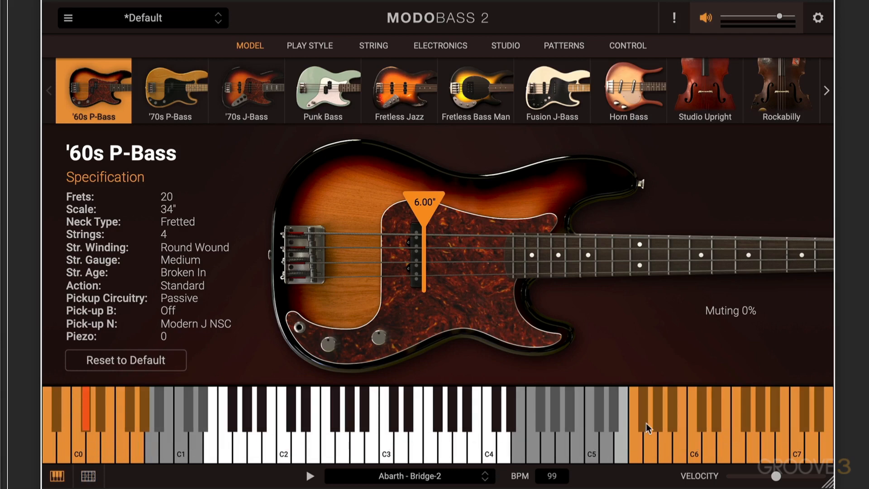
left_click(87, 475)
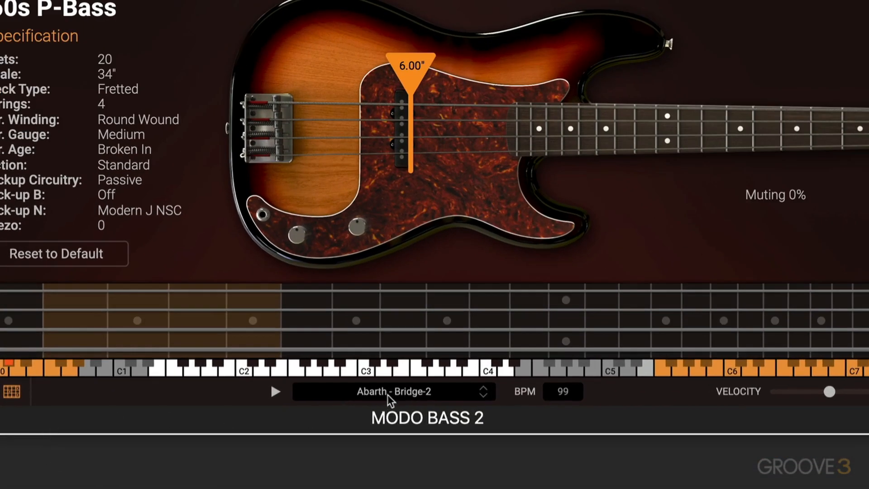
- Load the Across - Bridge pattern for playback and show it in the pattern browser
left_click(390, 394)
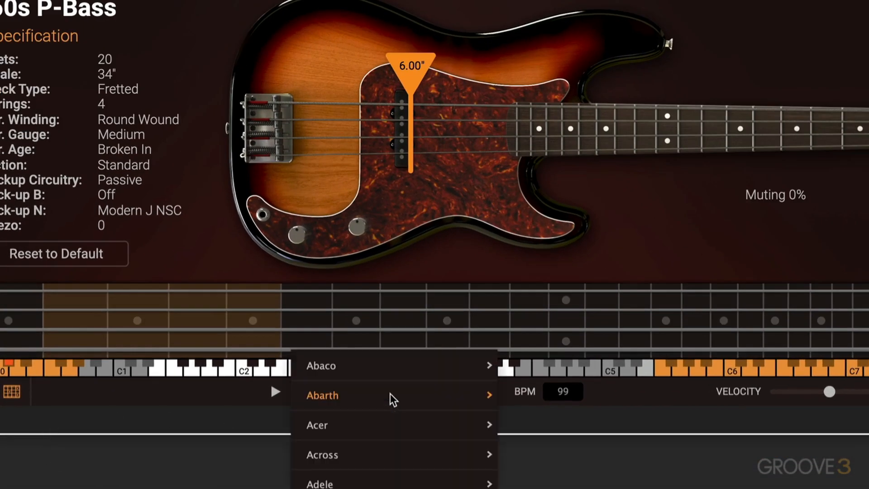
mouse_move(337, 453)
left_click(526, 426)
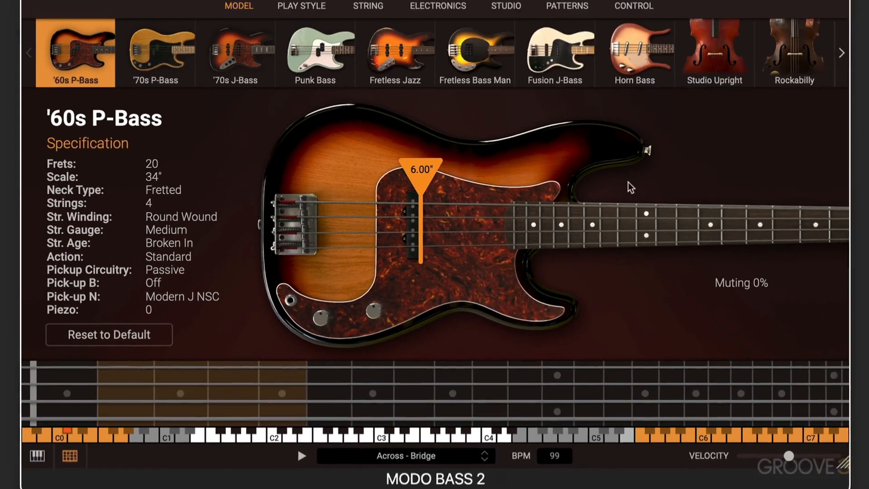
left_click(563, 46)
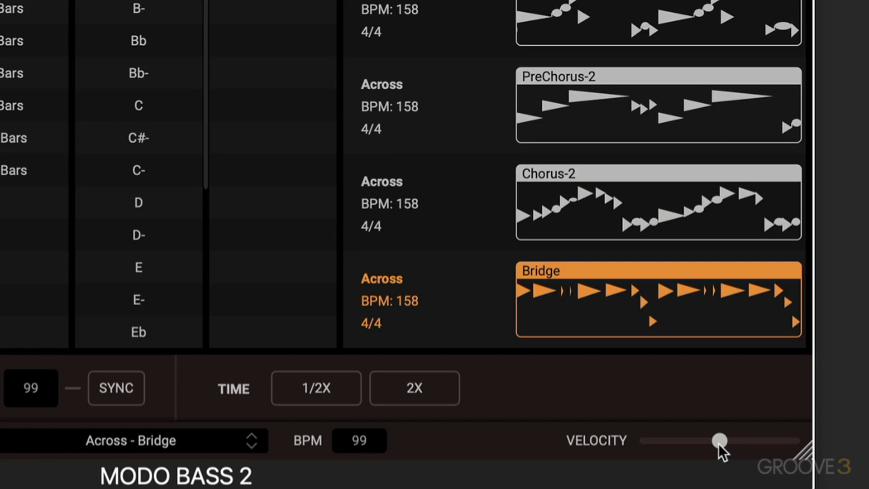
- Try raising the pattern velocity to about 0.39, and reset it to 0
left_click_drag(719, 442, 757, 439)
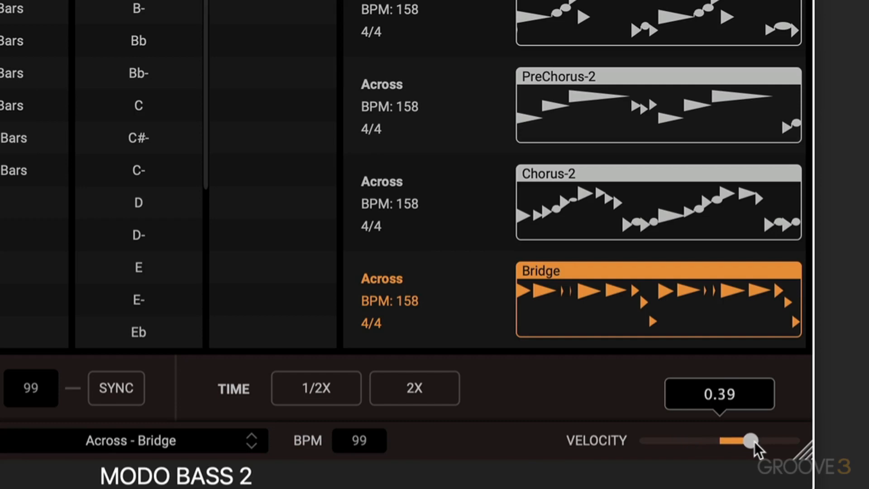
double_click(750, 441)
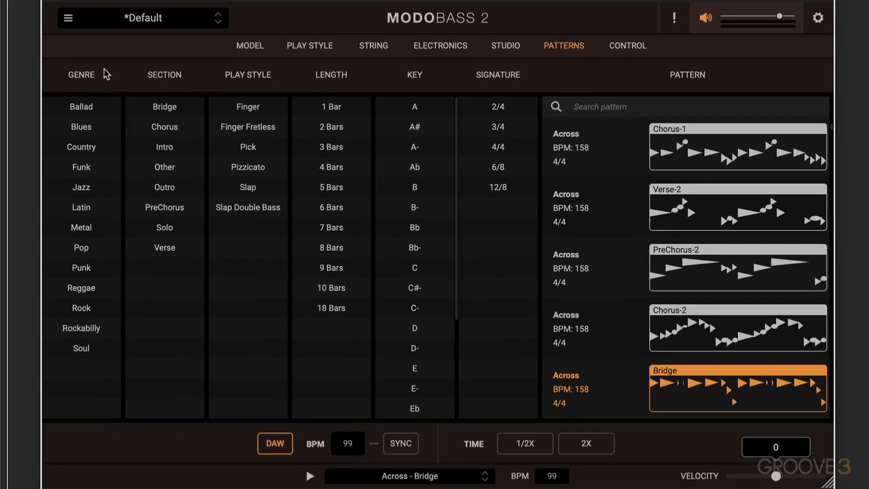
- Return to the bass model section and load the Default preset
left_click(250, 46)
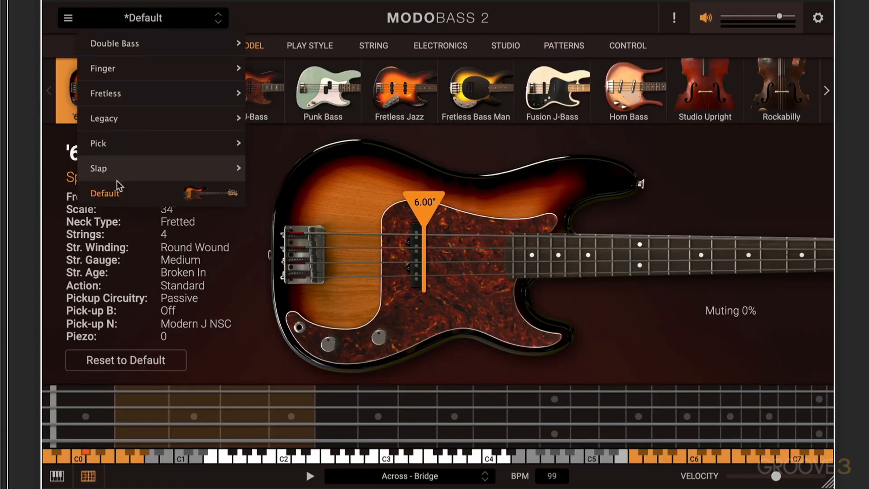
left_click(118, 193)
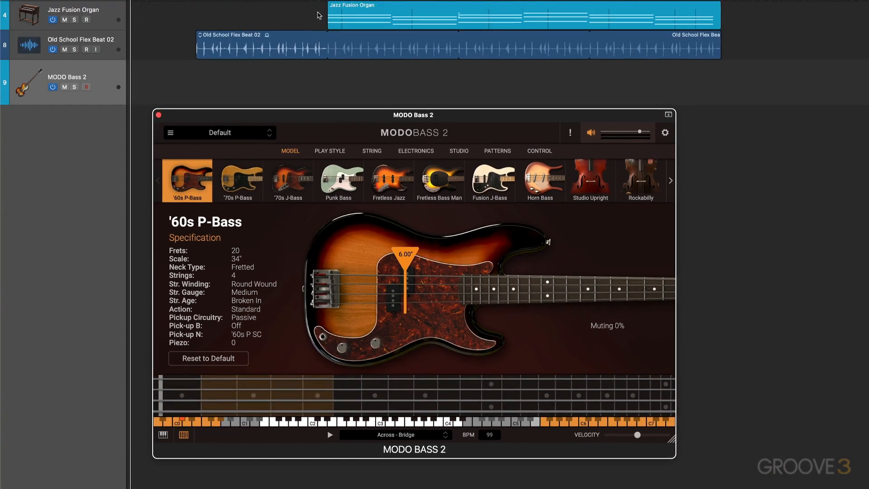
- Record a bass part on the MODO Bass 2 track alongside the Jazz Fusion Organ region, and play it back in a cycle
left_click(295, 1)
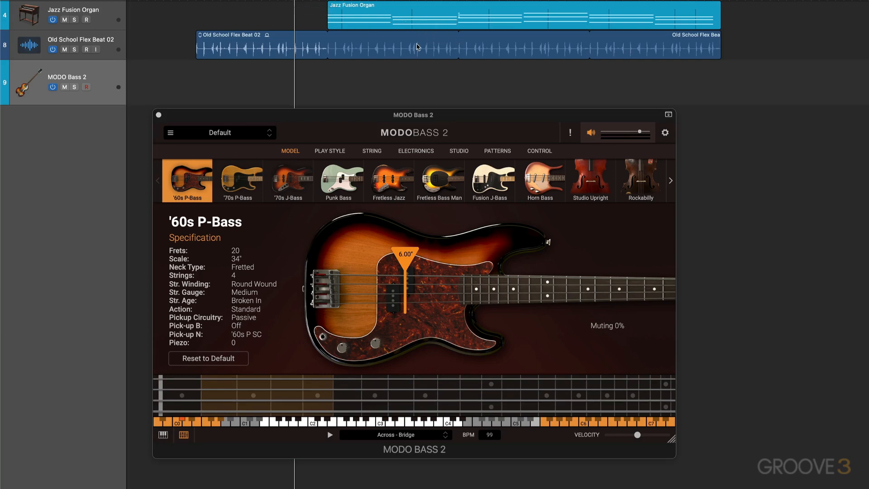
key("r")
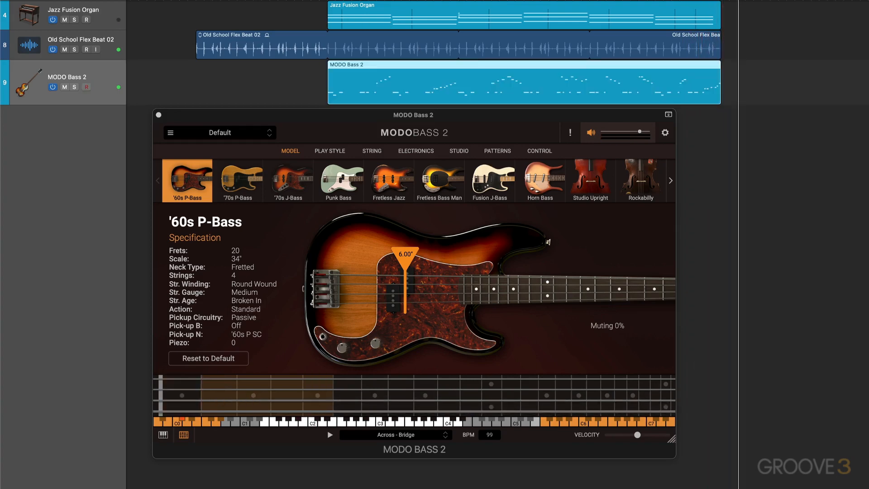
left_click_drag(328, 0, 721, 0)
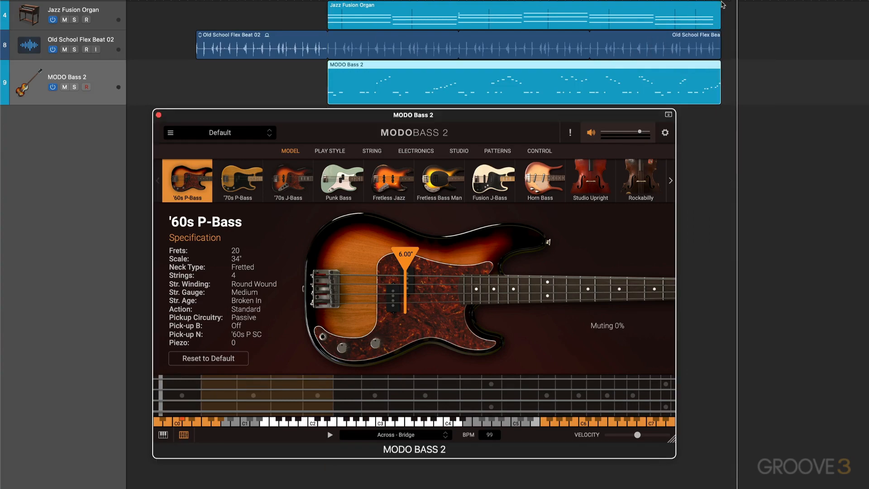
key("space")
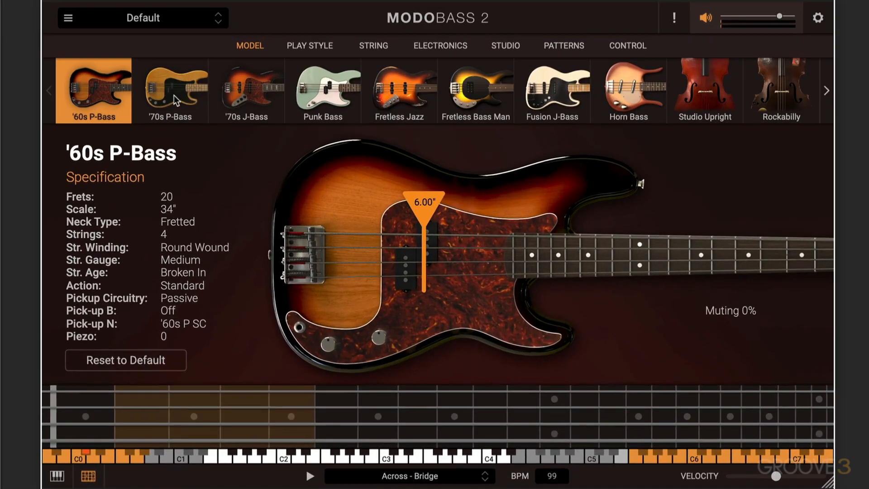
- Audition the '70s J-Bass, Fretless Jazz and Fretless Bass Man models during playback, and settle on the Fusion J-Bass
left_click(255, 96)
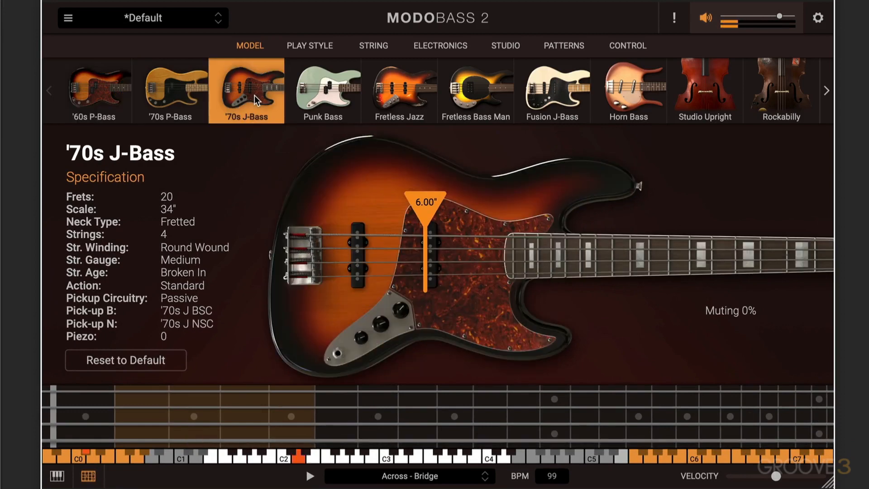
left_click(409, 91)
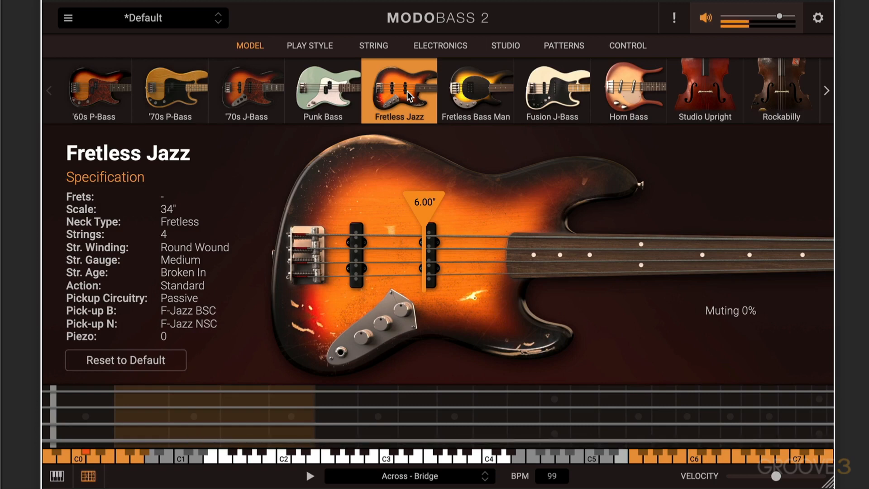
left_click(480, 92)
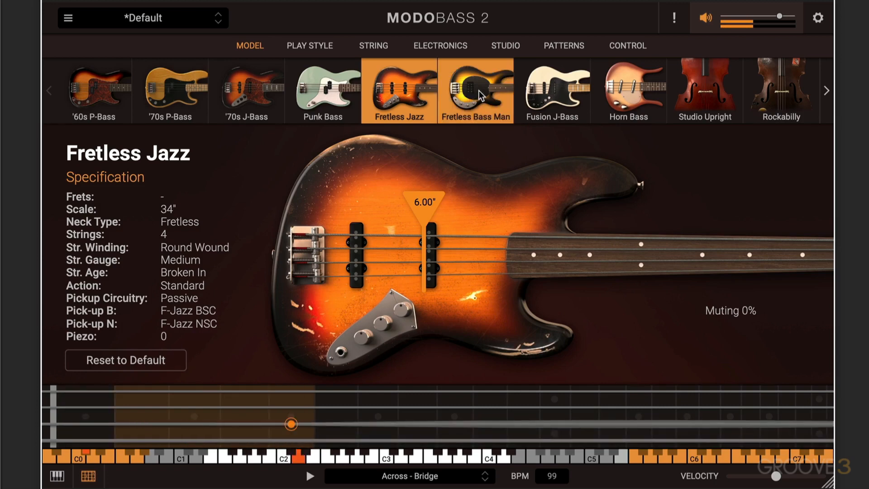
left_click(563, 89)
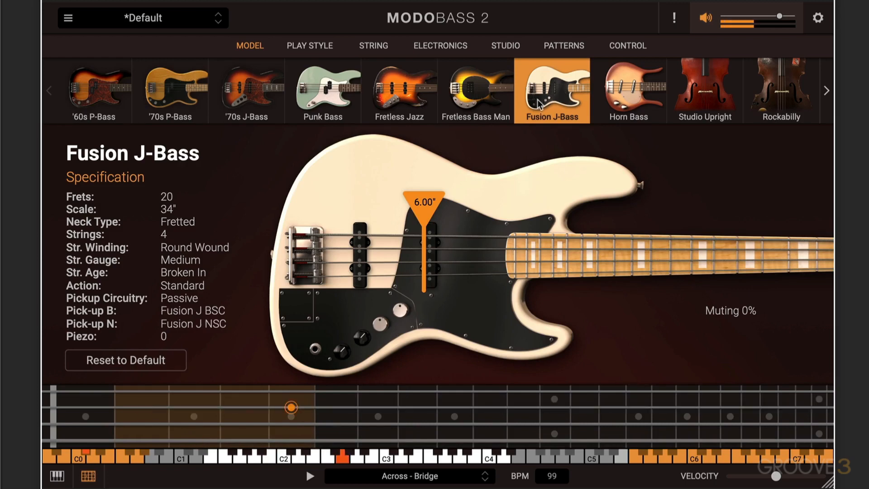
- Audition the Pick and Slap play styles, trying the slap threshold, and return to the Finger style
left_click(314, 42)
left_click(148, 93)
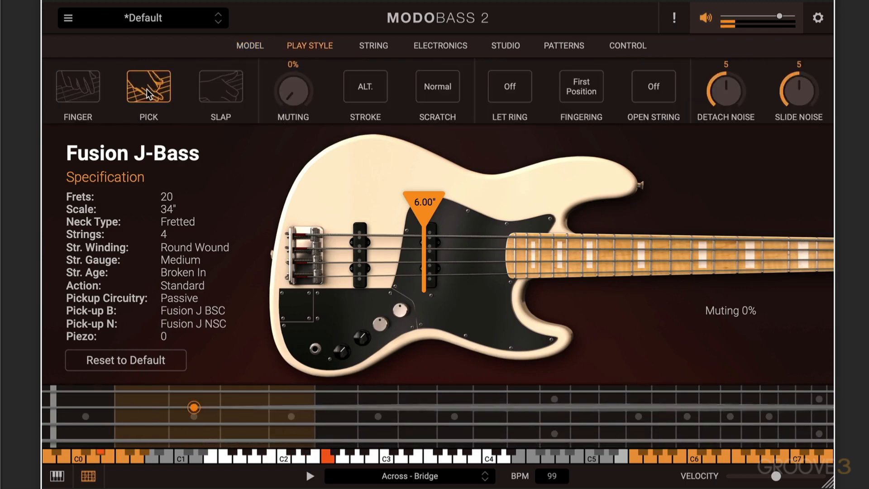
left_click(232, 94)
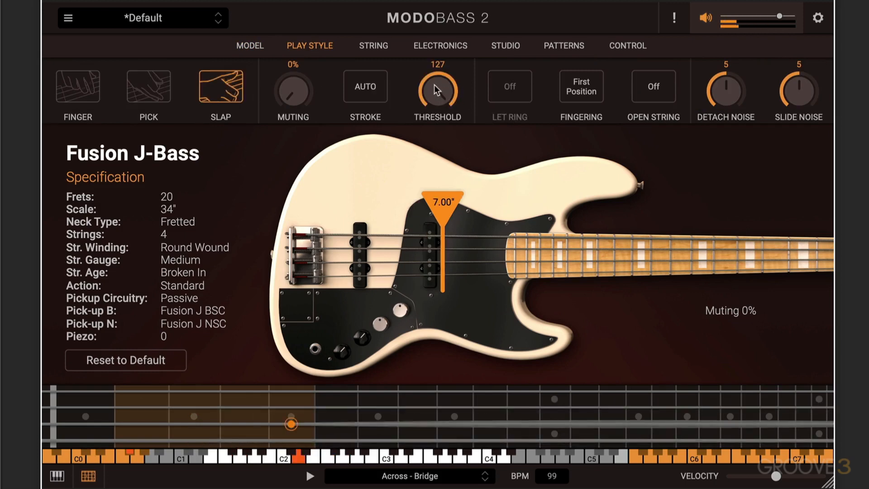
left_click_drag(453, 97, 425, 64)
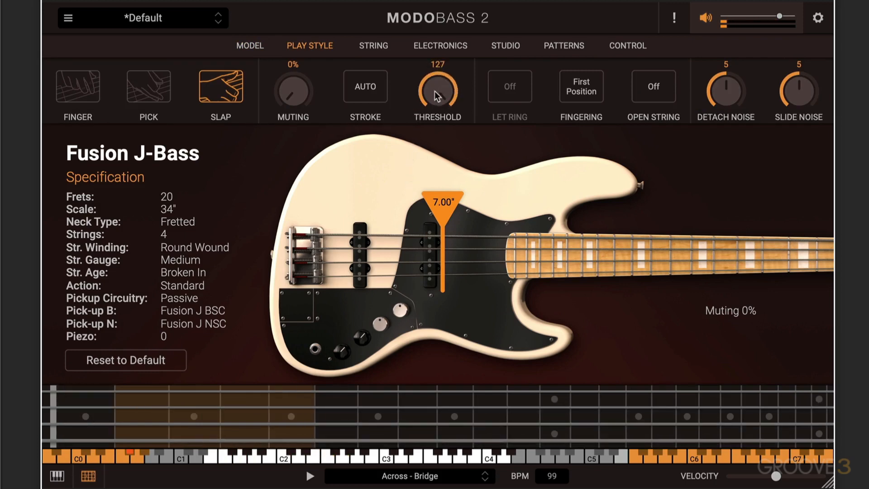
left_click(90, 93)
- Try the muting amount, and raise the detach noise to 7.1 and the slide noise to about 6.0
left_click_drag(294, 91, 270, 275)
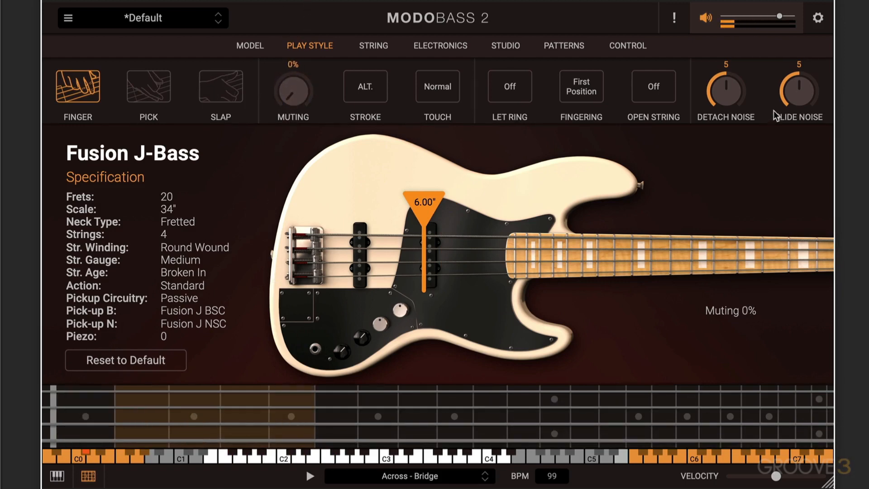
left_click_drag(726, 93, 727, 76)
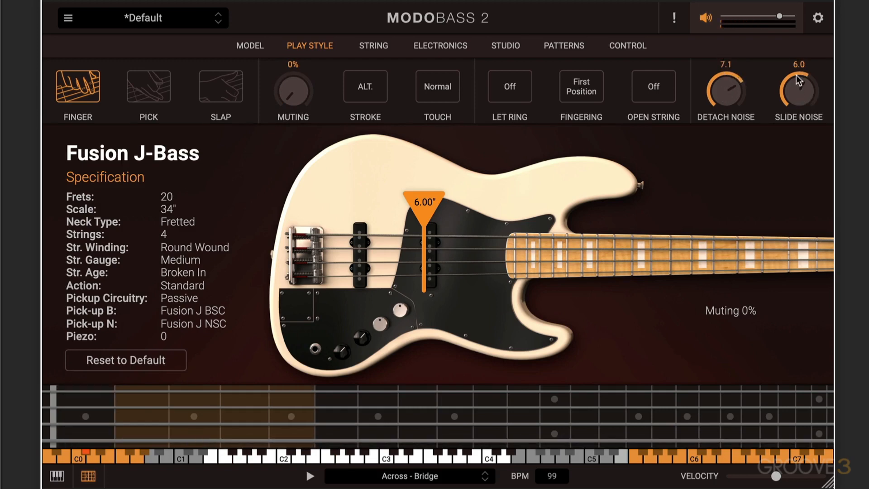
- Configure the strings with High action, Flat Wound type, Heavy gauge and Old age
left_click(376, 43)
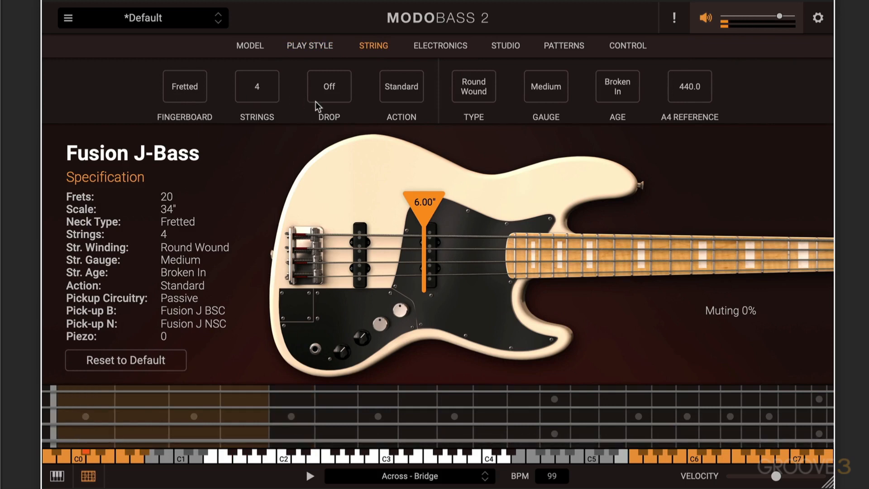
left_click(475, 89)
left_click(563, 92)
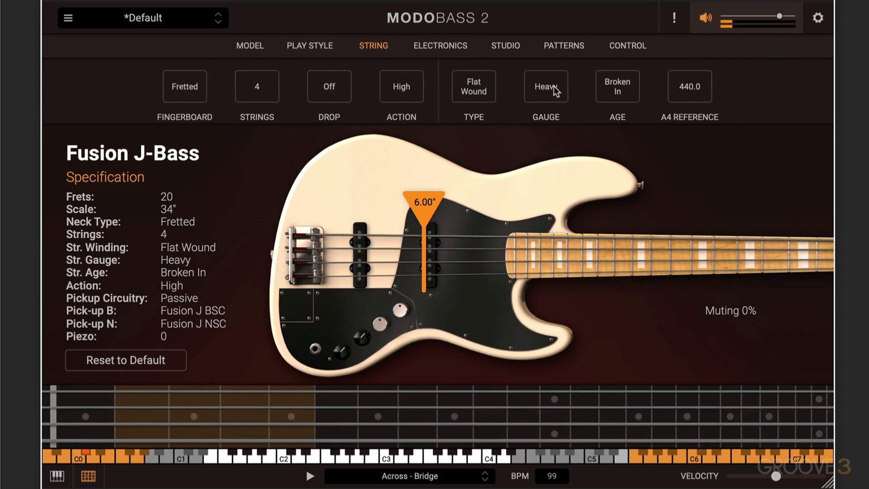
left_click(617, 91)
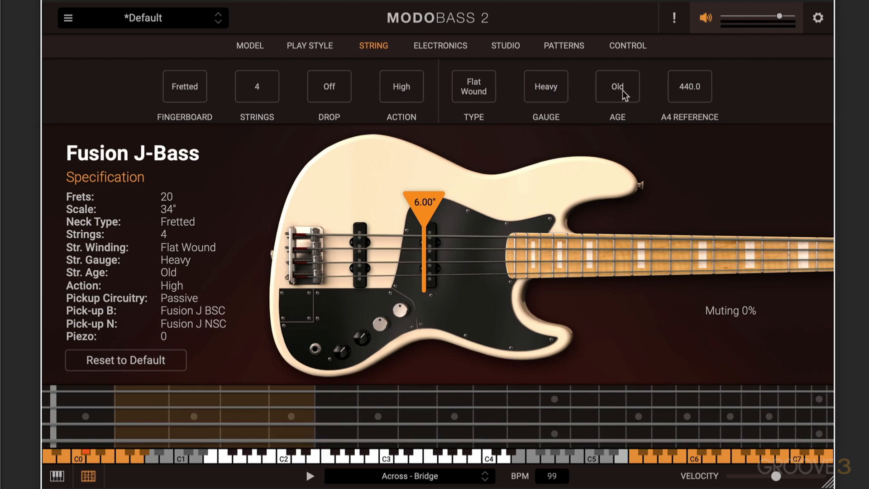
- Change the bridge pickup to Modern J BSC and the neck pickup to Japan NHB with its volume at 8.4
left_click(440, 46)
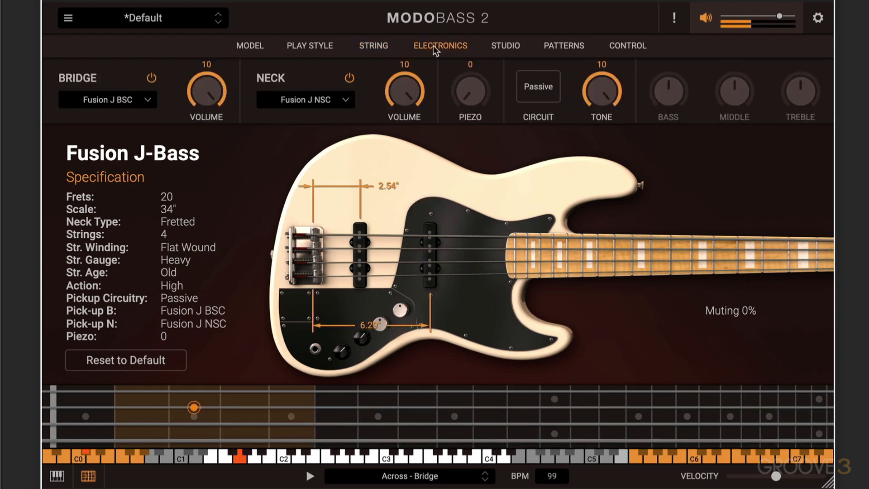
left_click(109, 100)
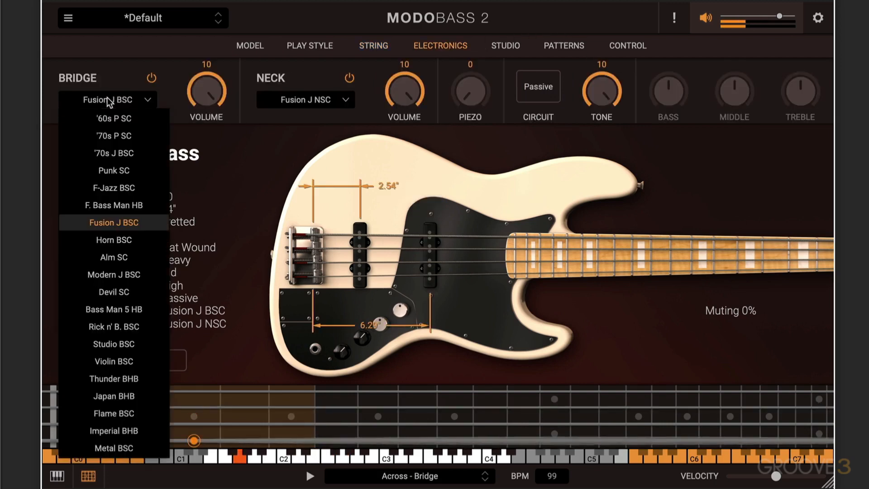
left_click(118, 274)
left_click(330, 102)
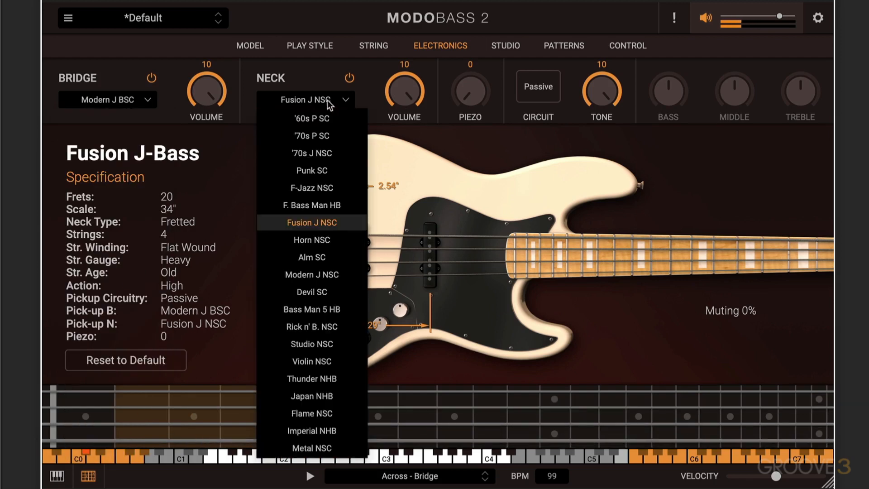
left_click(322, 397)
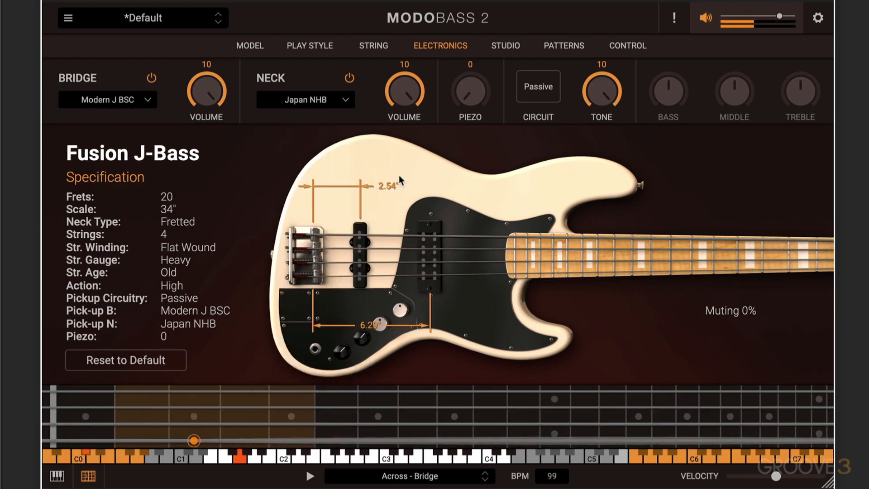
left_click_drag(401, 99, 403, 113)
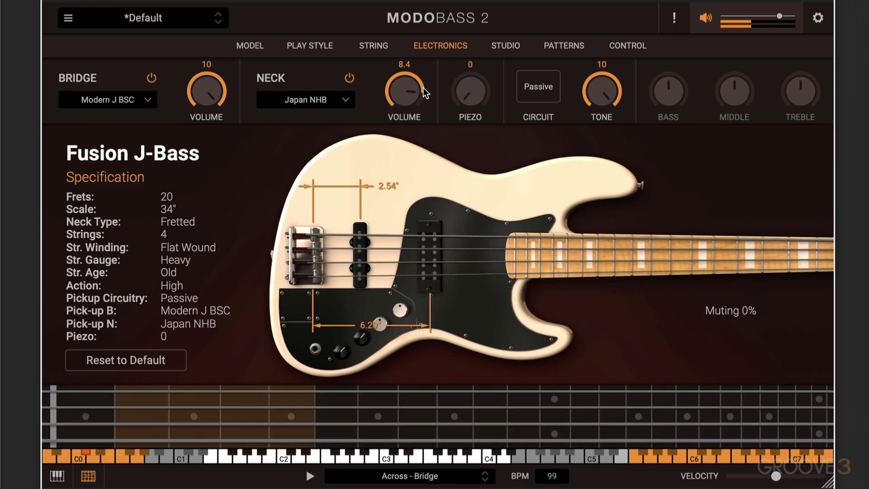
- Try the Active pickup circuit, and switch it back to Passive
left_click(538, 86)
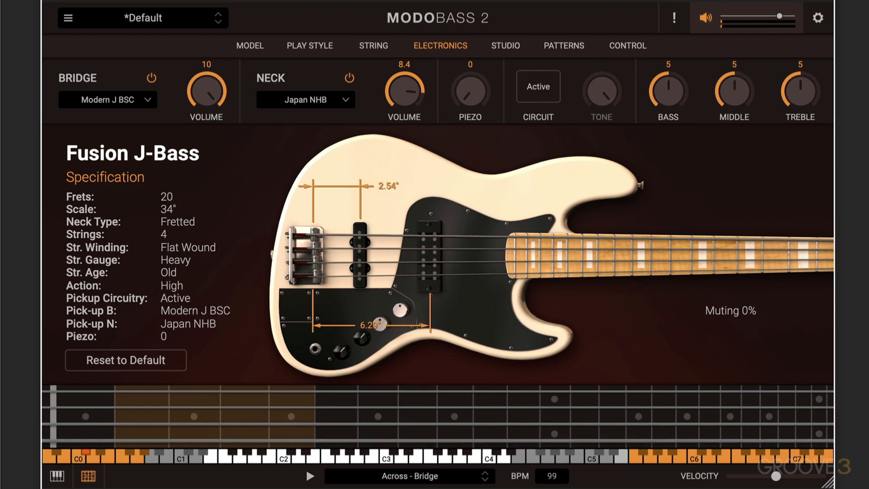
left_click(539, 86)
- Switch the studio amp to Tube, set its bass to 8.4 and mid to 7.4, adjust the mid frequency, and return to the bass models
left_click(510, 47)
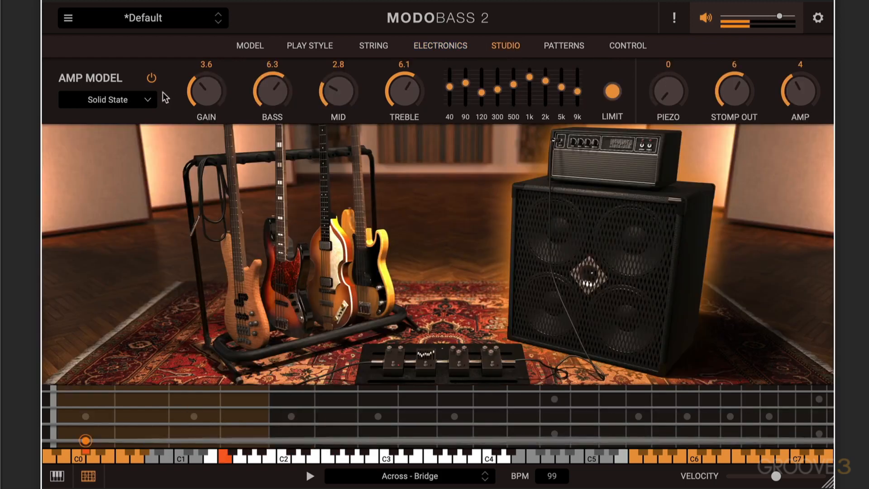
left_click(145, 99)
left_click(119, 118)
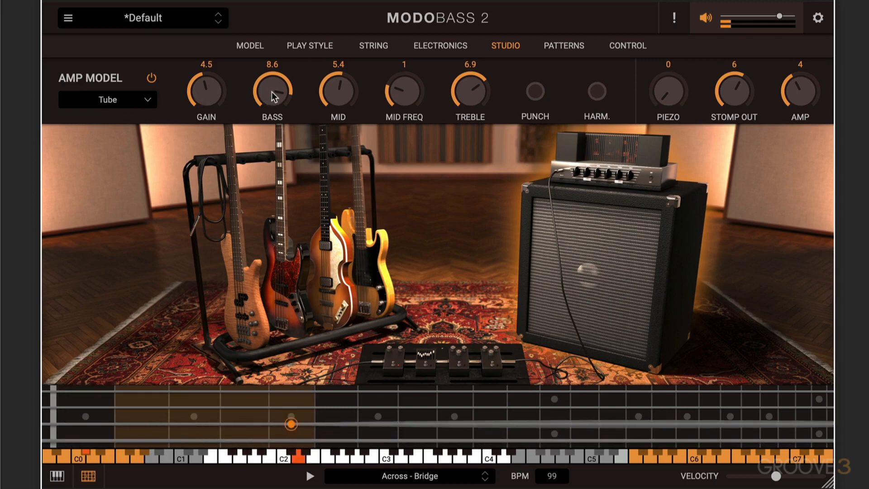
left_click_drag(274, 91, 274, 94)
left_click_drag(335, 101, 337, 66)
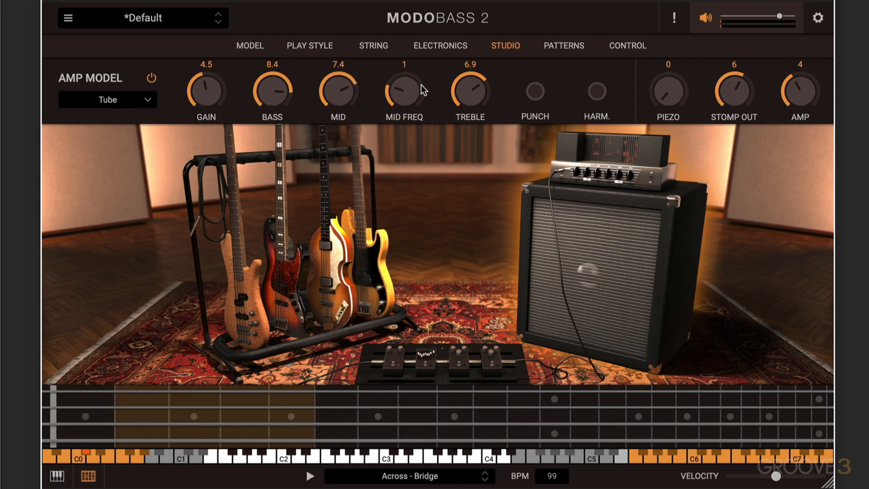
left_click_drag(424, 89, 396, 37)
left_click(250, 45)
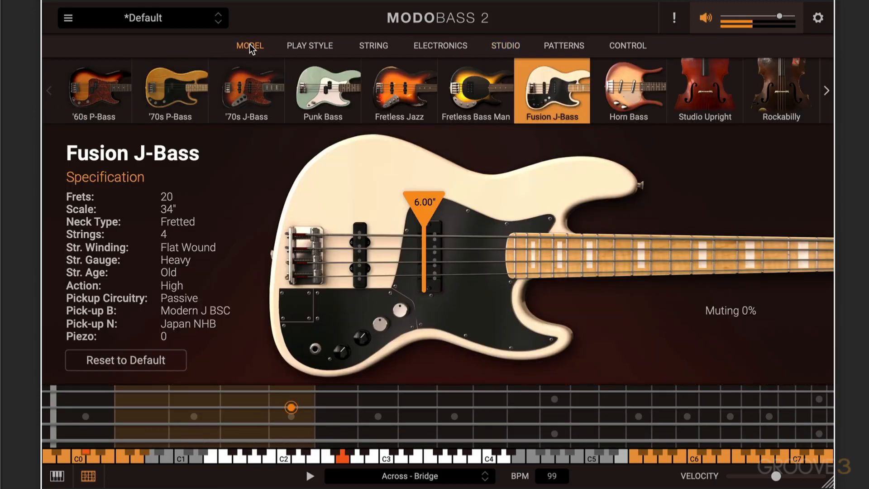